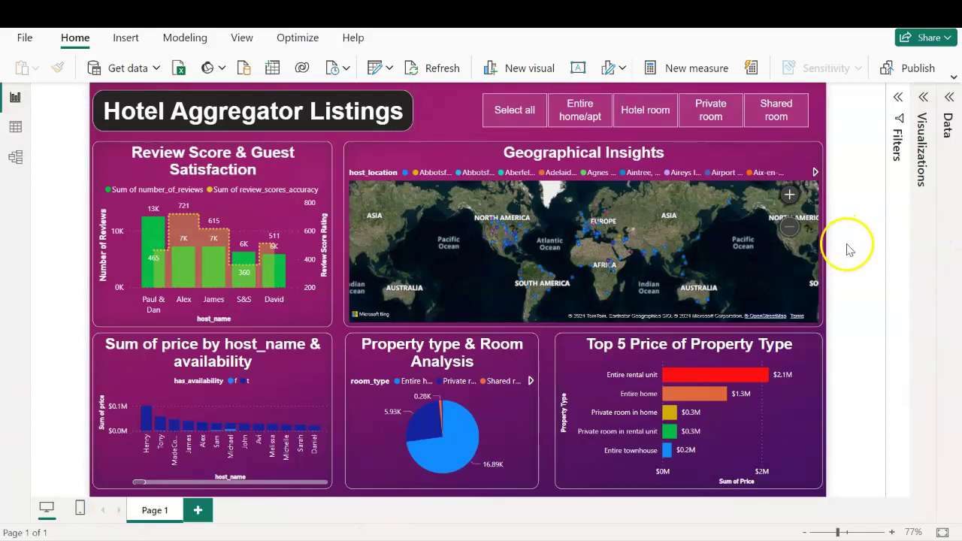
Open the Hotel Aggregator dataset in Table view and look through its first rows.
left_click(15, 126)
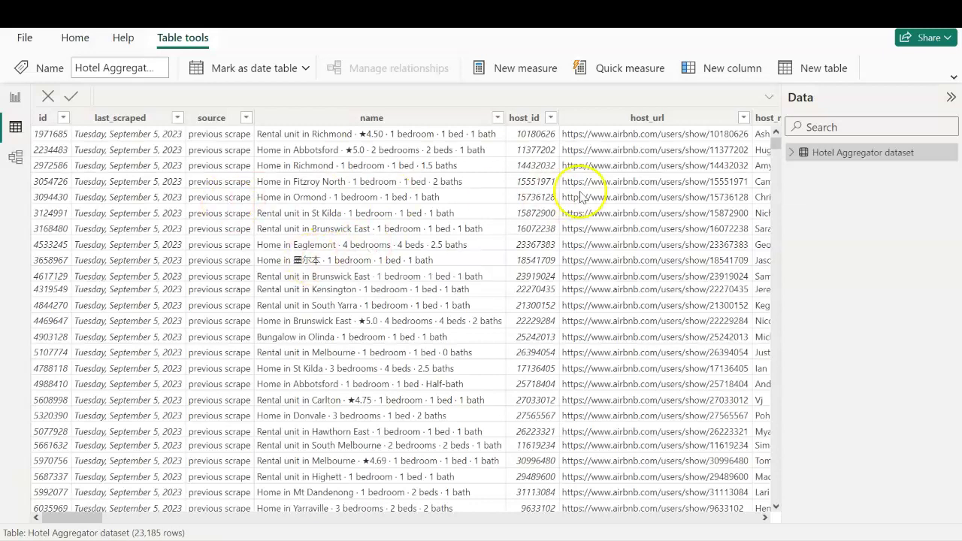
scroll(104, 372, "down", 5)
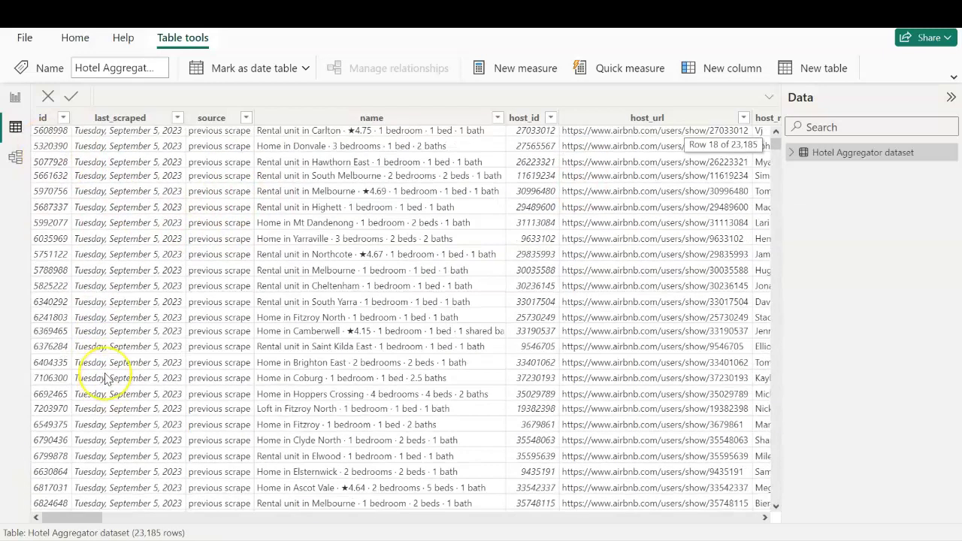
scroll(106, 379, "down", 1)
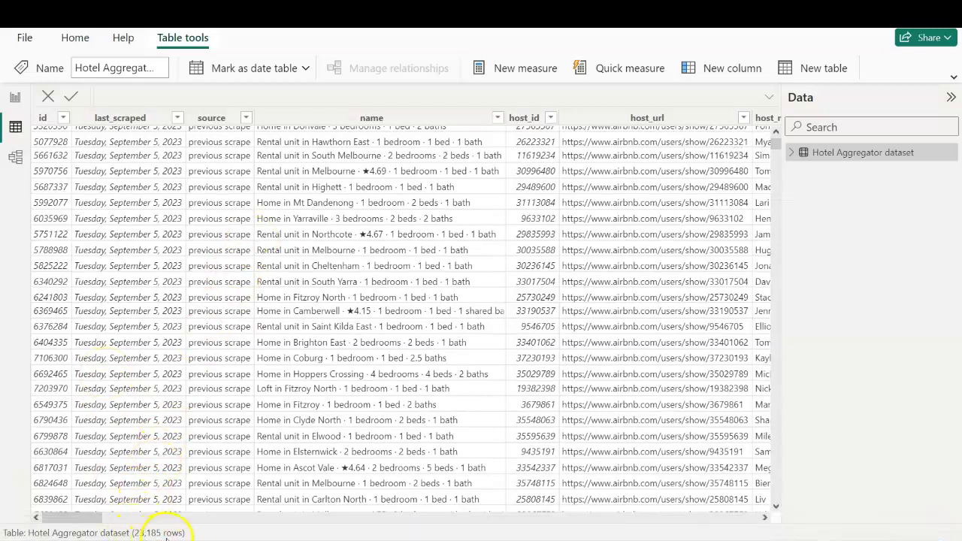
scroll(384, 280, "right", 3)
scroll(384, 280, "left", 5)
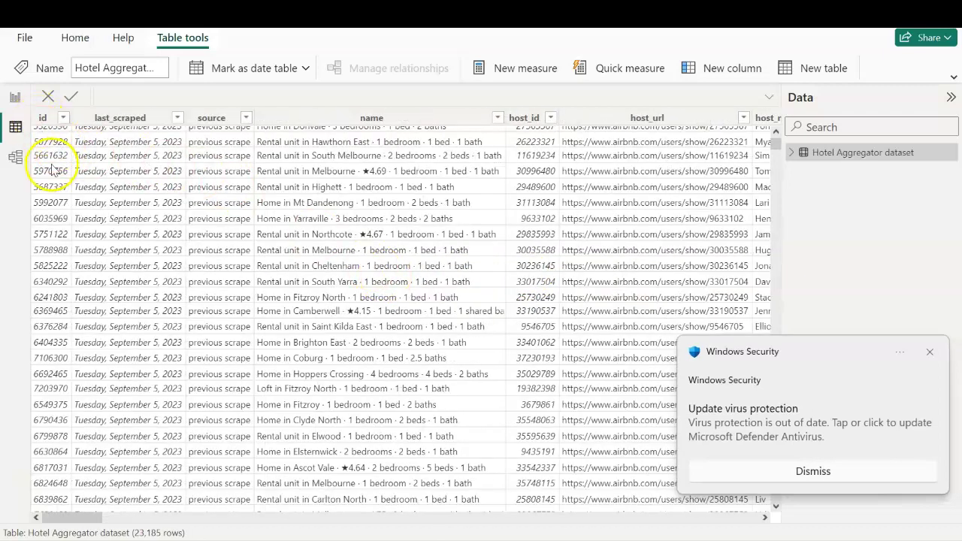
scroll(225, 145, "up", 6)
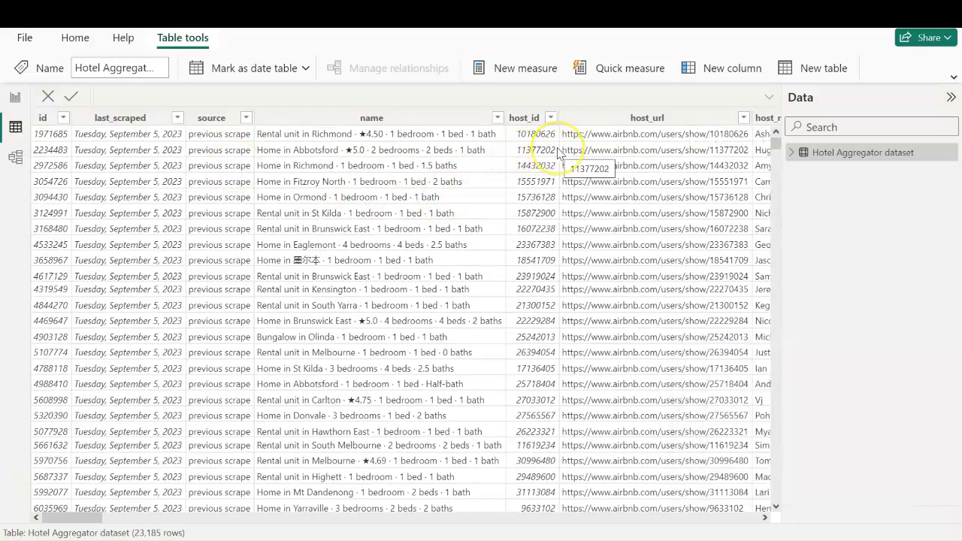
Examine the dataset's columns from host details through property, amenities and price to the availability fields.
scroll(559, 152, "right", 1)
scroll(593, 139, "right", 3)
scroll(612, 148, "right", 4)
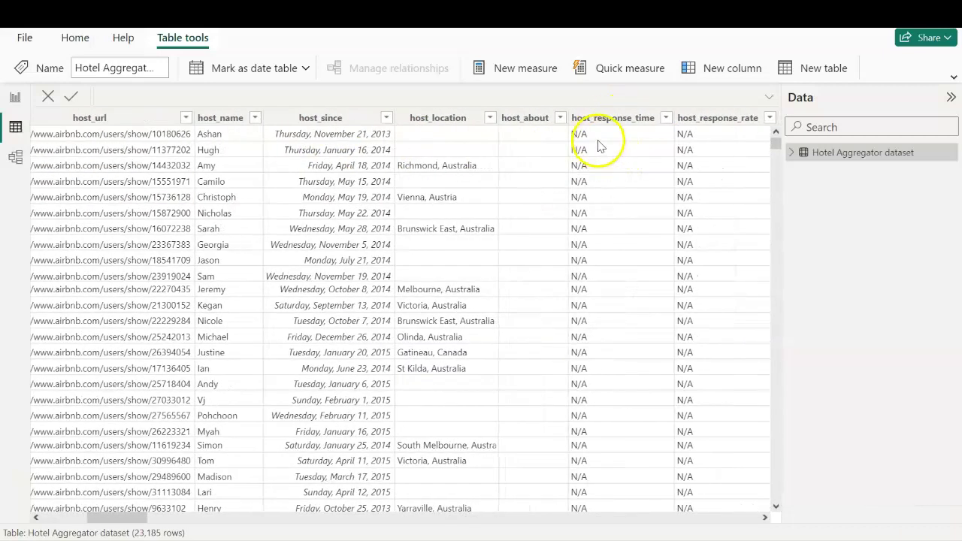
scroll(612, 146, "right", 6)
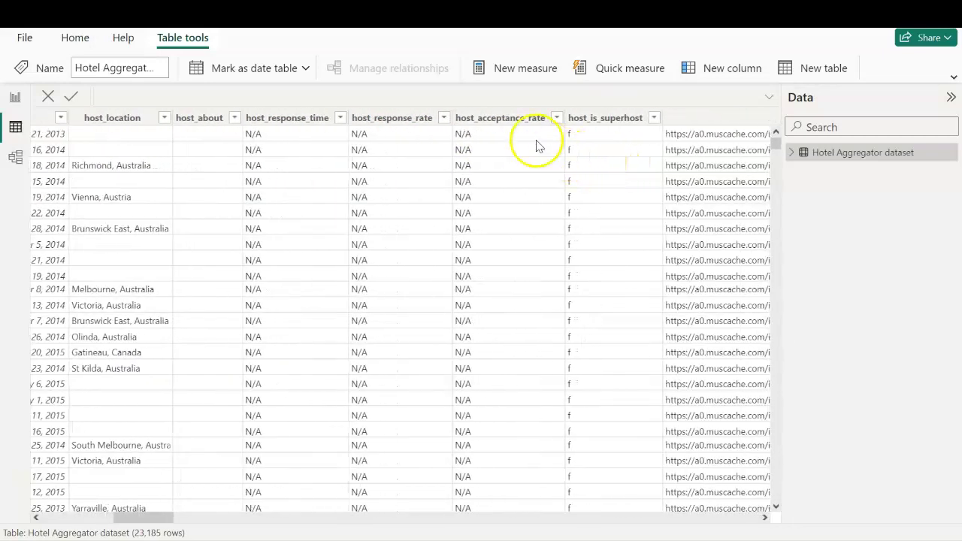
scroll(593, 131, "right", 10)
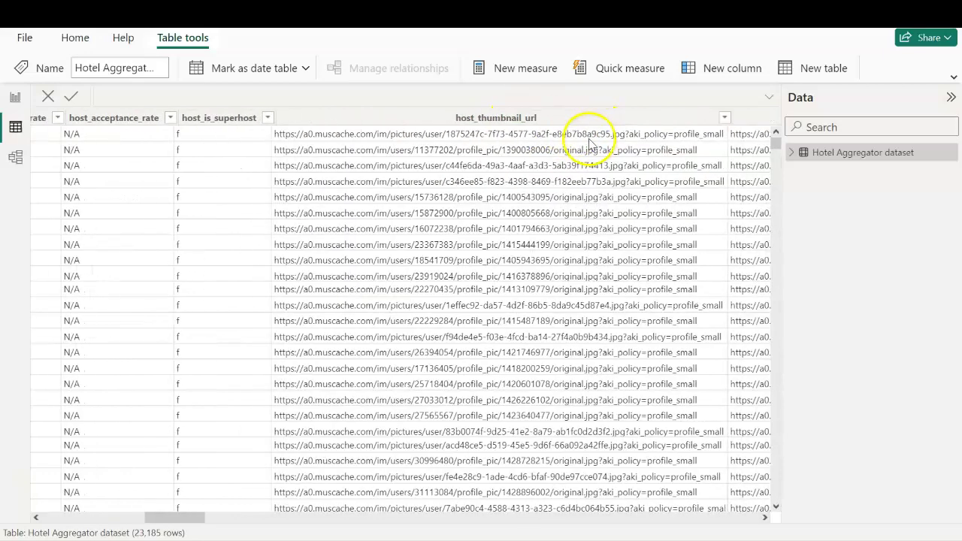
scroll(573, 145, "right", 15)
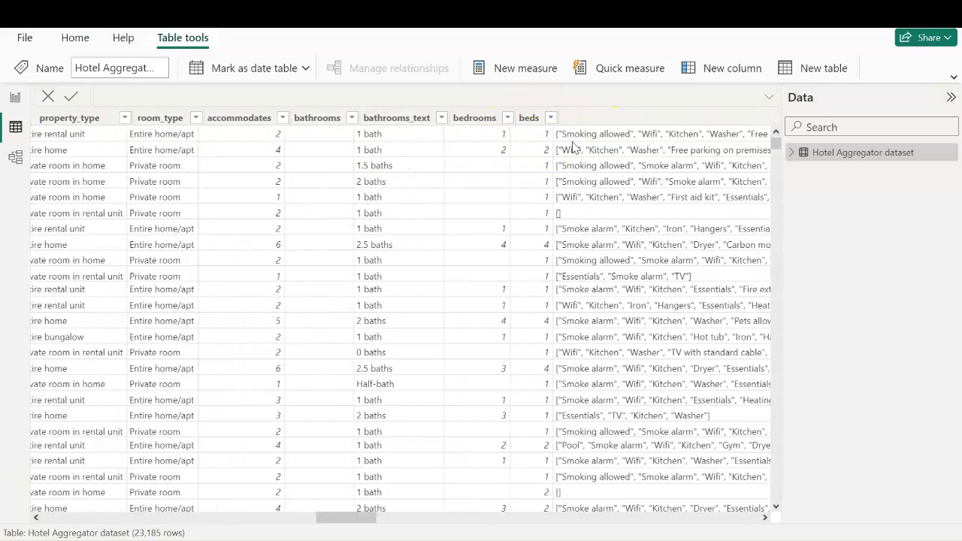
scroll(573, 145, "right", 5)
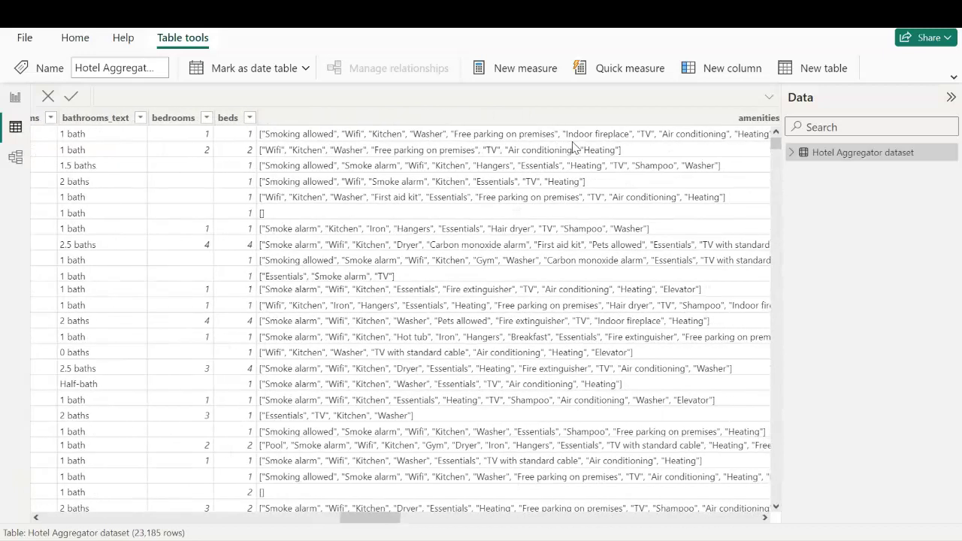
scroll(572, 145, "right", 15)
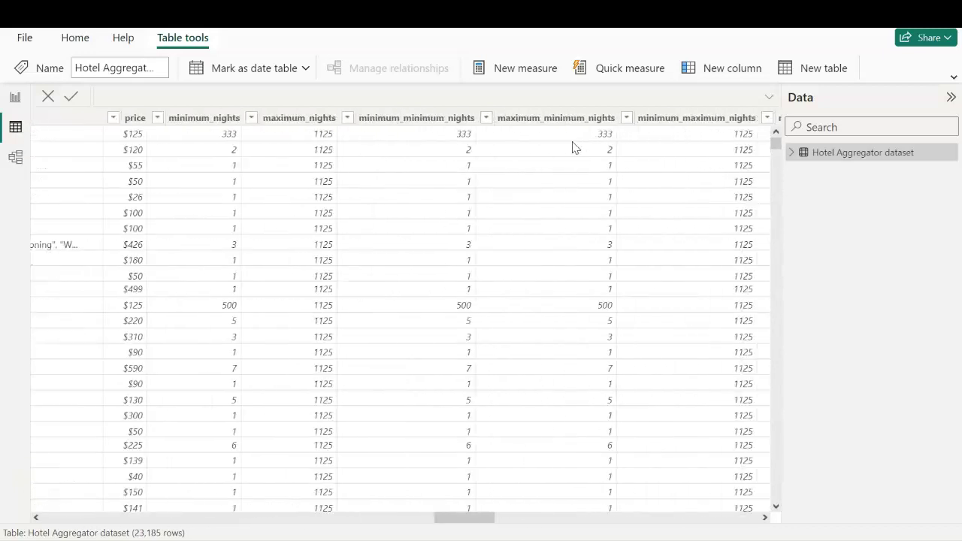
scroll(572, 147, "right", 3)
Expand the Hotel Aggregator dataset's field list and review the fields it contains.
left_click(793, 152)
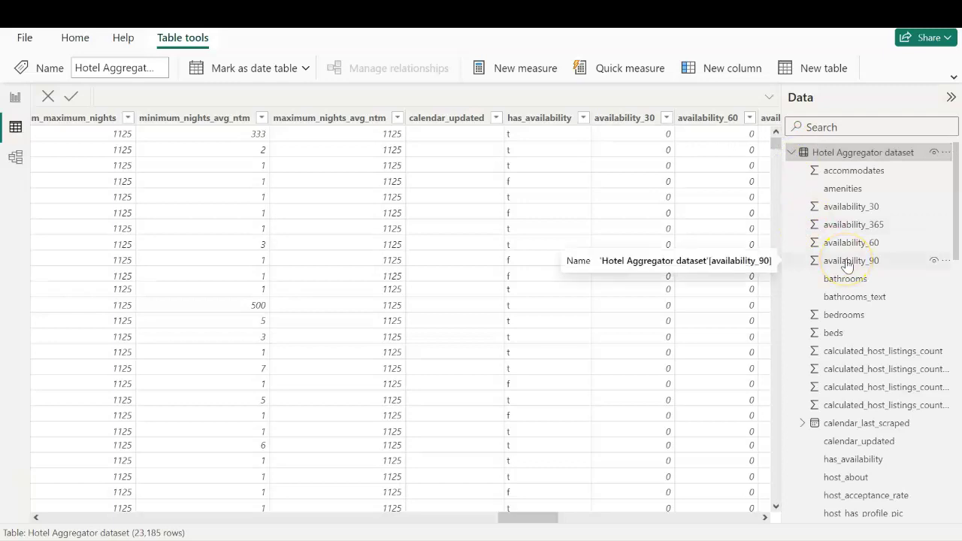
scroll(847, 263, "down", 2)
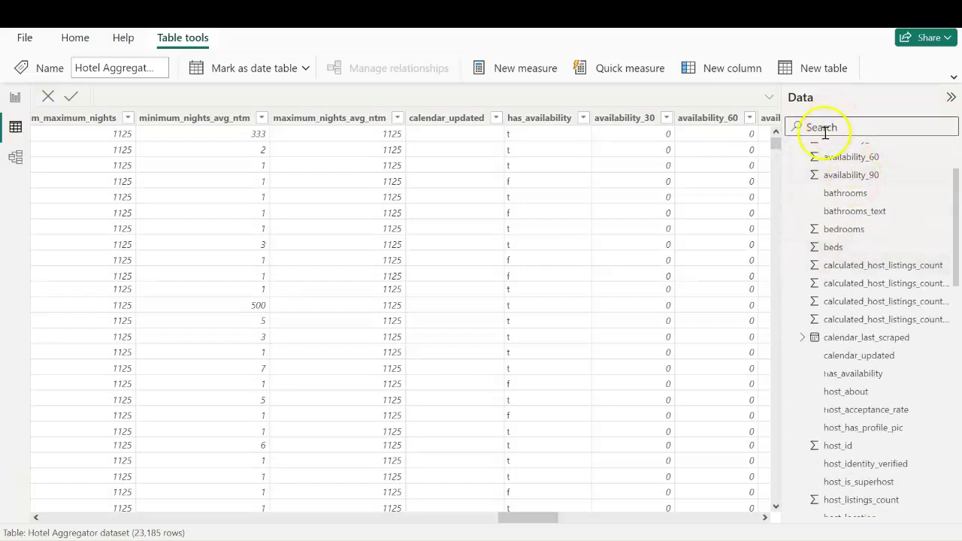
scroll(878, 408, "down", 3)
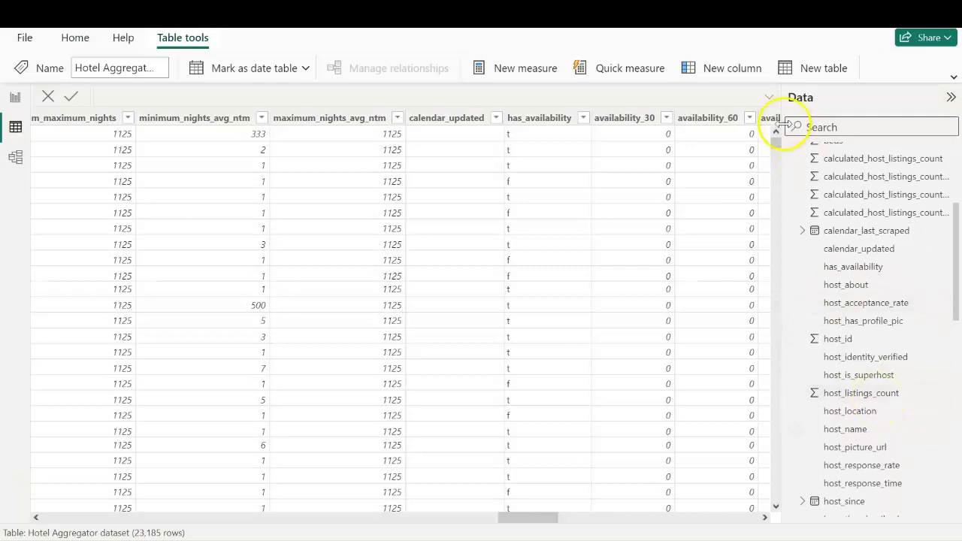
scroll(872, 311, "down", 4)
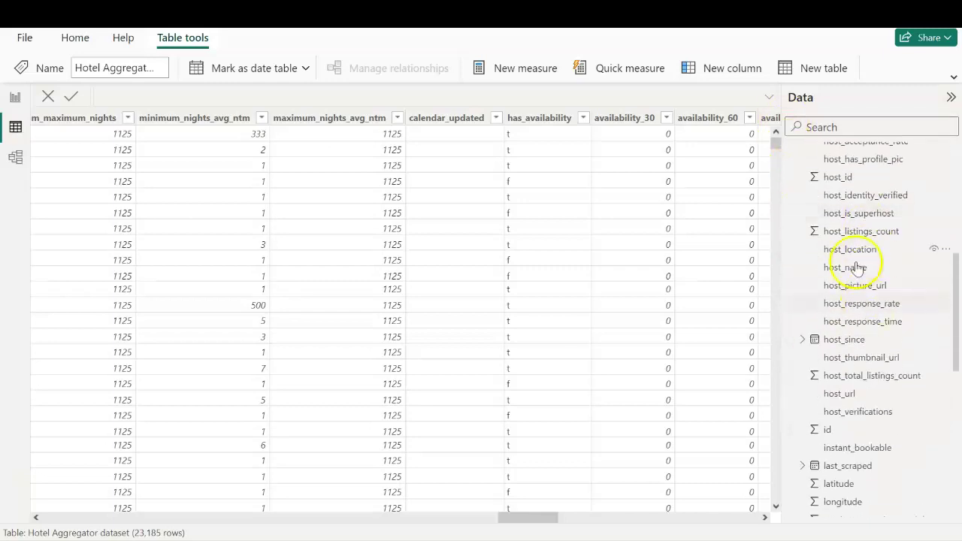
scroll(848, 403, "down", 6)
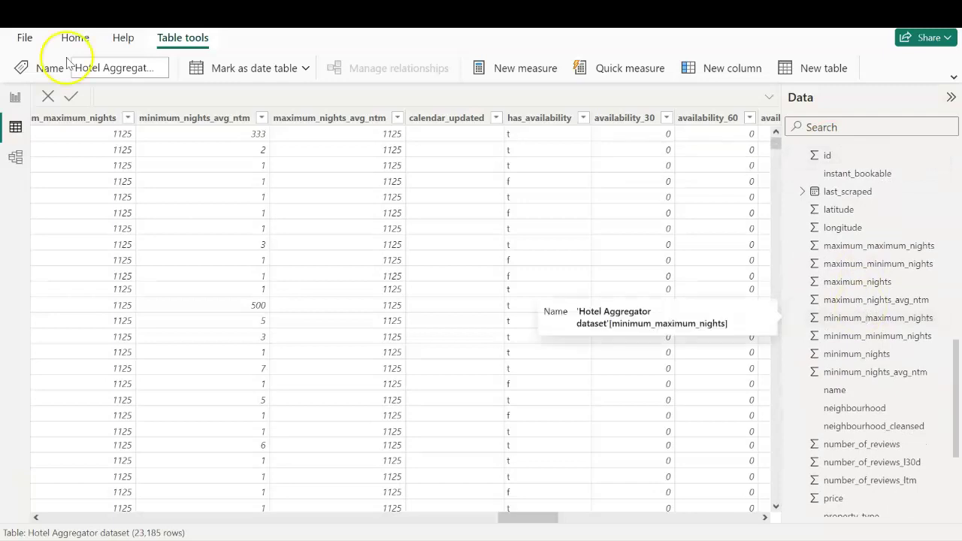
Return to Report view with the Hotel Aggregator Listings dashboard.
left_click(25, 38)
left_click(27, 30)
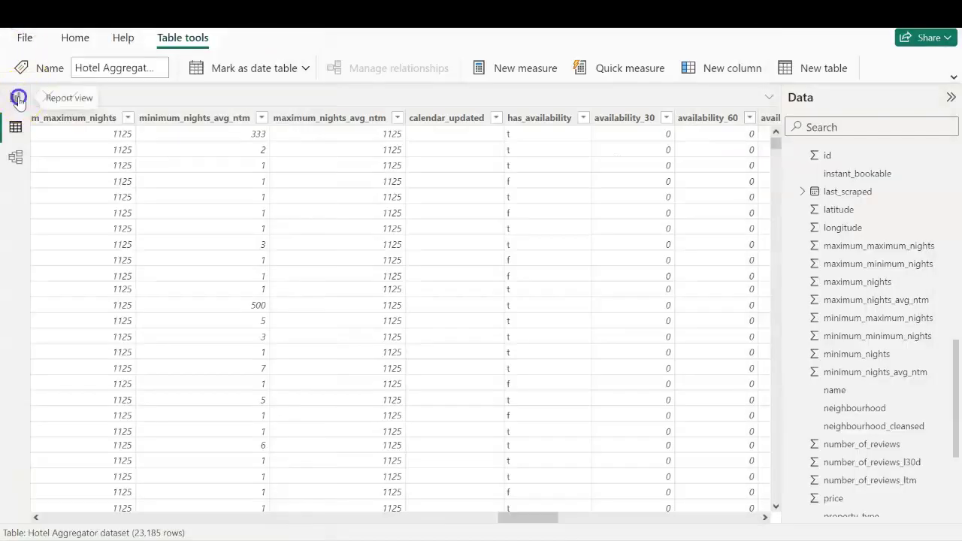
left_click(18, 100)
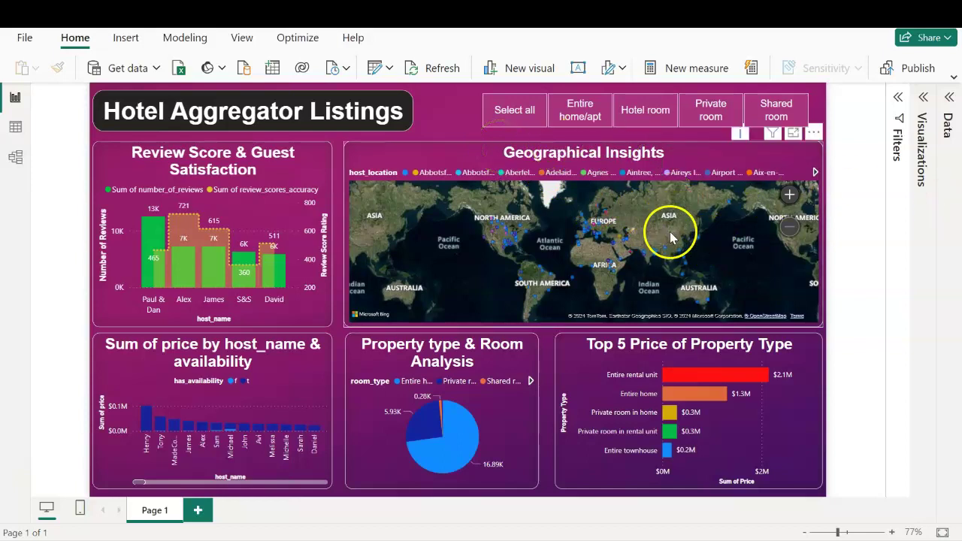
Examine host locations on the Geographical Insights map, going from Asia in close to Bangladesh and Kolkata.
scroll(679, 234, "up", 3)
scroll(678, 234, "down", 5)
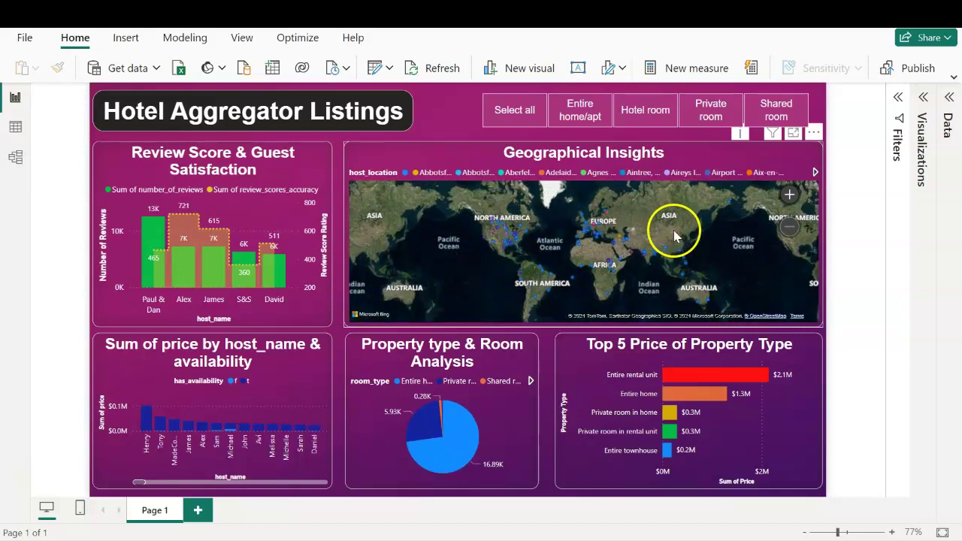
scroll(666, 235, "up", 4)
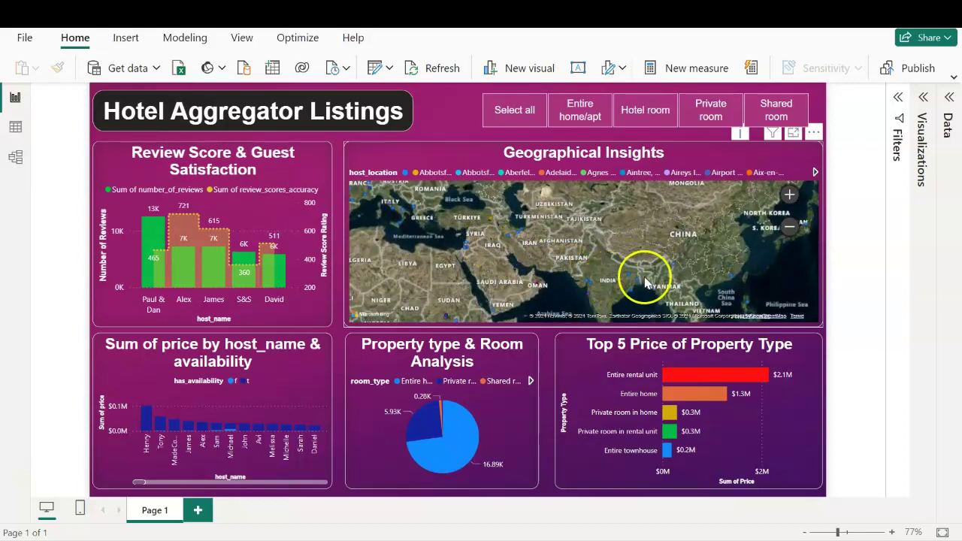
double_click(644, 276)
scroll(638, 286, "up", 1)
scroll(639, 286, "down", 2)
scroll(639, 286, "up", 1)
scroll(637, 281, "up", 2)
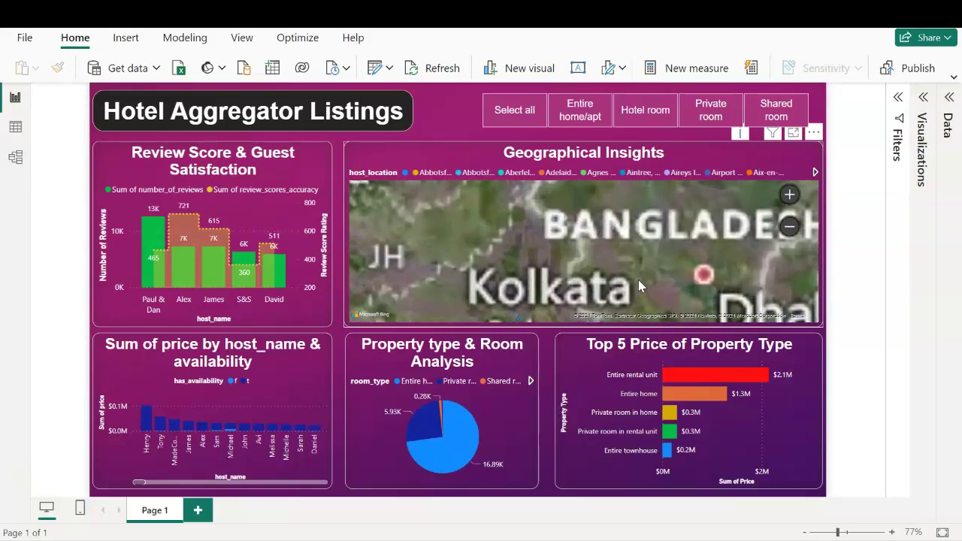
Bring the Geographical Insights map back out from Bangladesh to show the whole world.
scroll(640, 279, "down", 3)
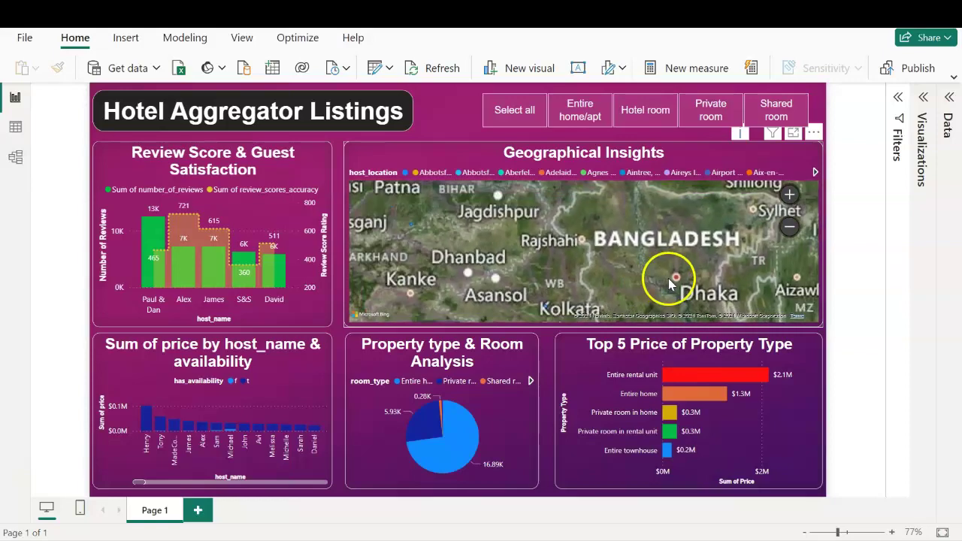
scroll(667, 279, "down", 2)
scroll(576, 247, "up", 1)
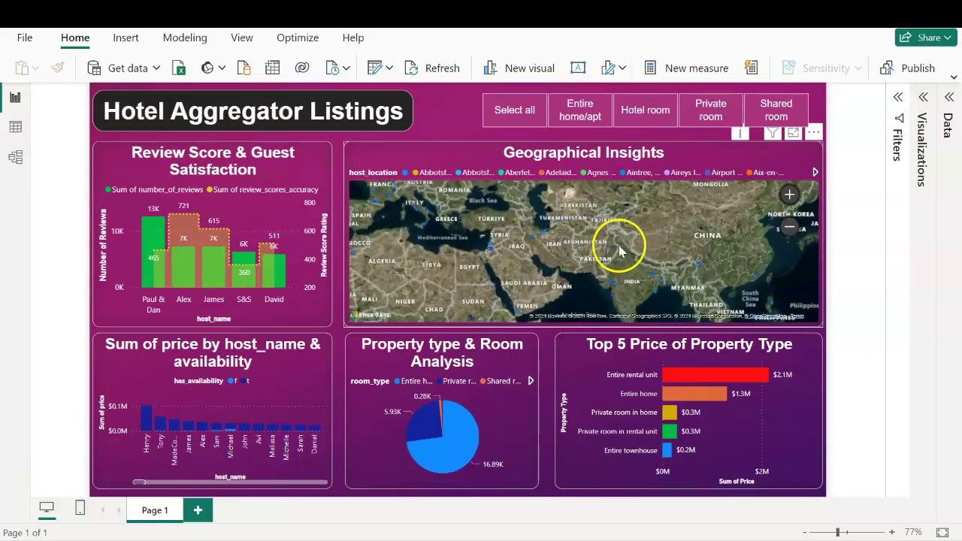
scroll(618, 246, "up", 1)
scroll(619, 245, "down", 3)
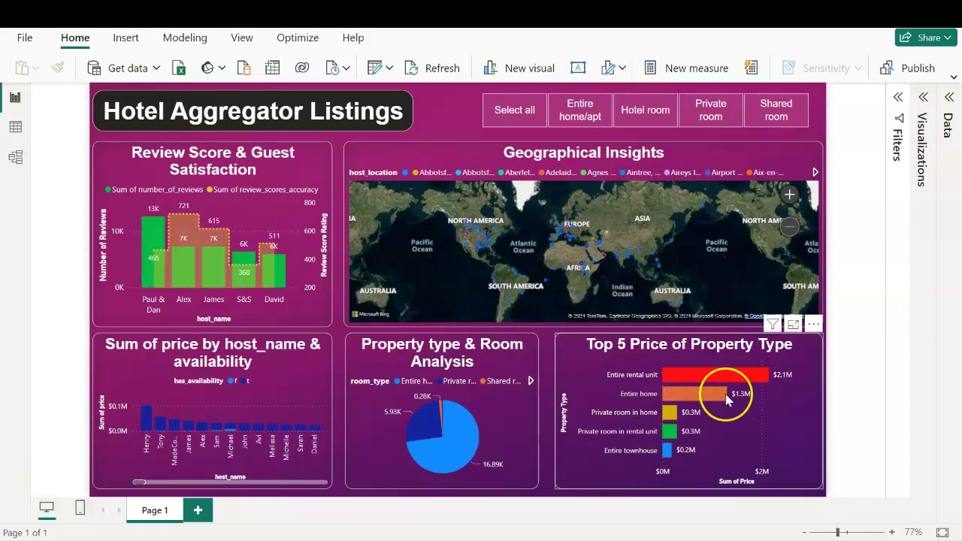
Compare the property types in the Top 5 Price of Property Type bar chart.
mouse_move(726, 400)
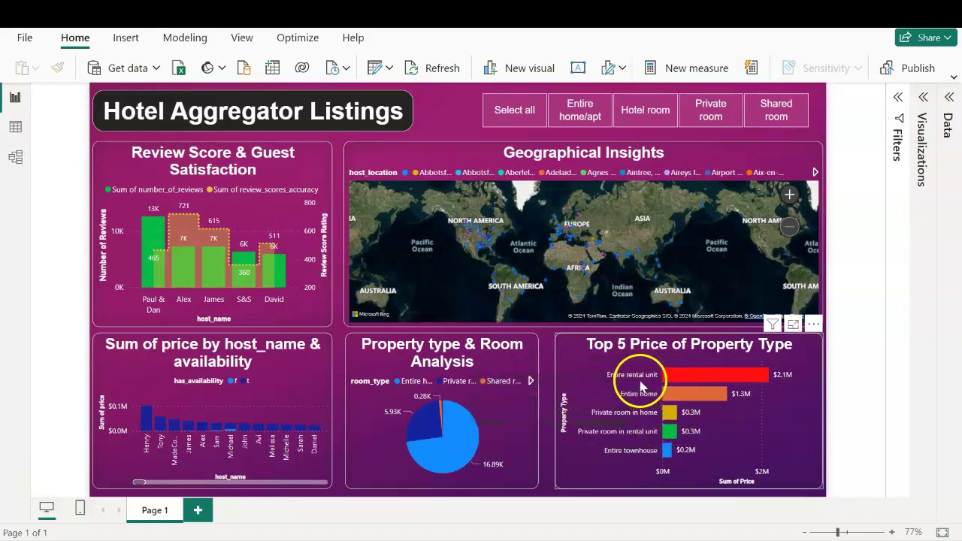
mouse_move(673, 421)
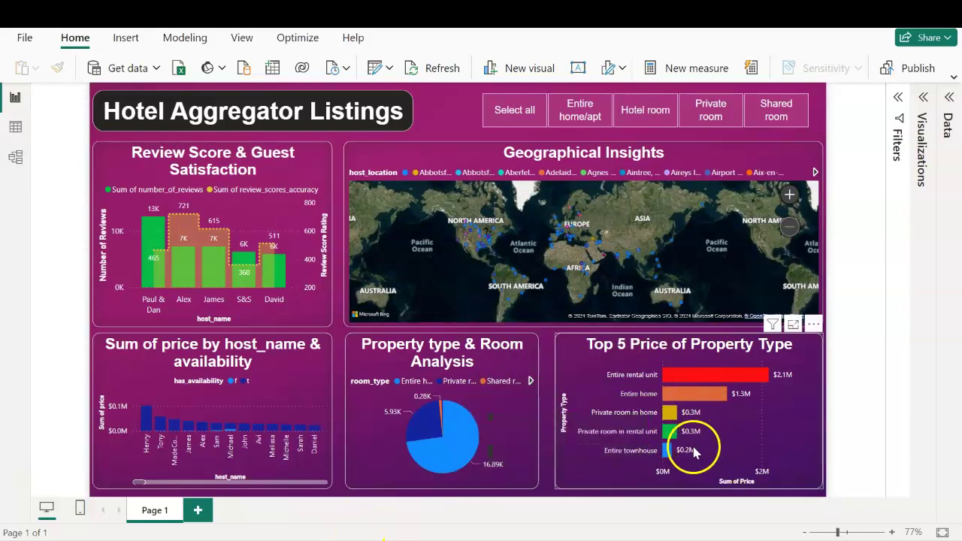
left_click(654, 387)
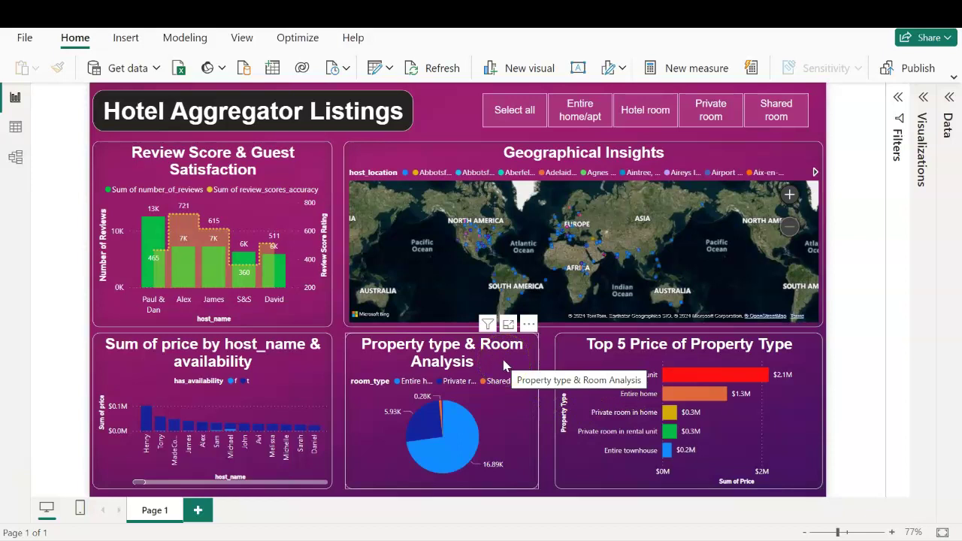
Check all room types in the Property type & Room Analysis legend and inspect the Entire home/apt slice's details.
left_click(481, 359)
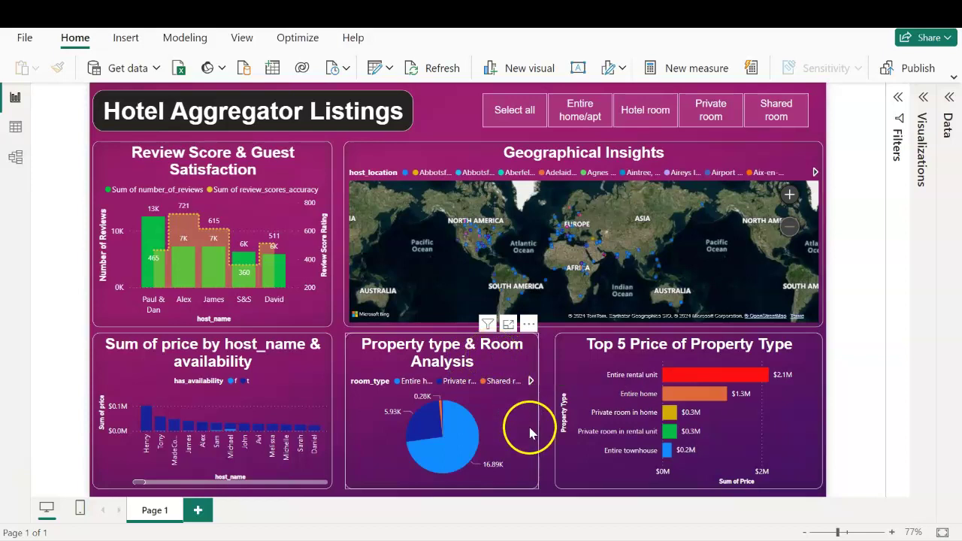
left_click(530, 381)
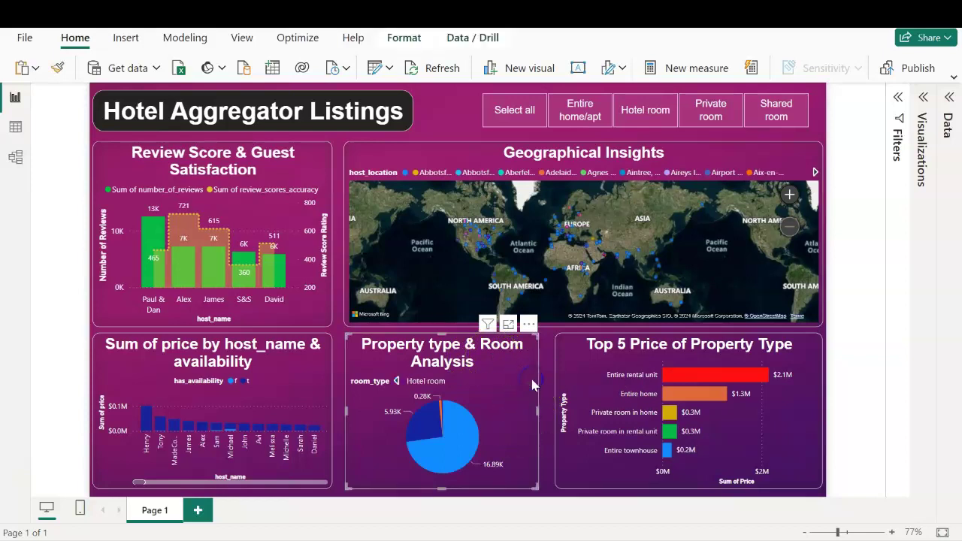
left_click(396, 381)
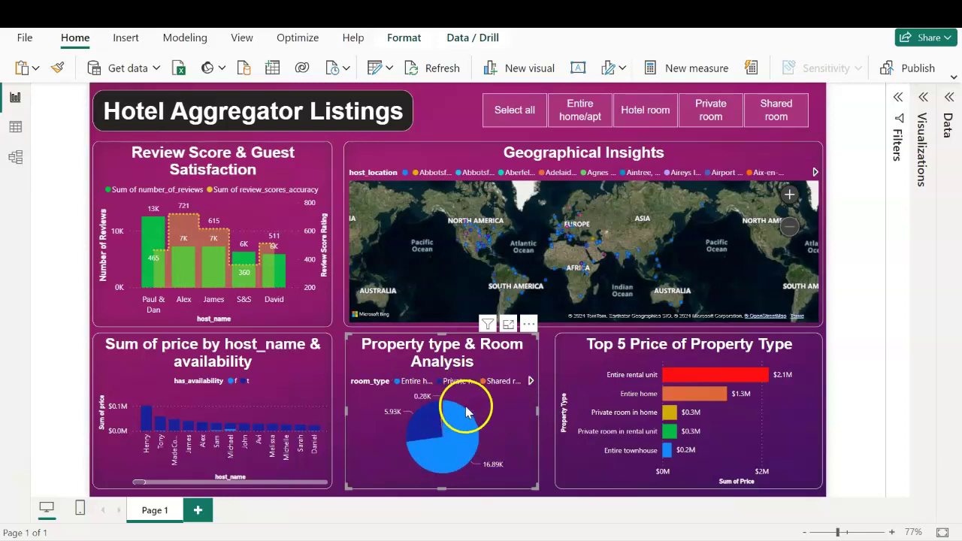
mouse_move(453, 448)
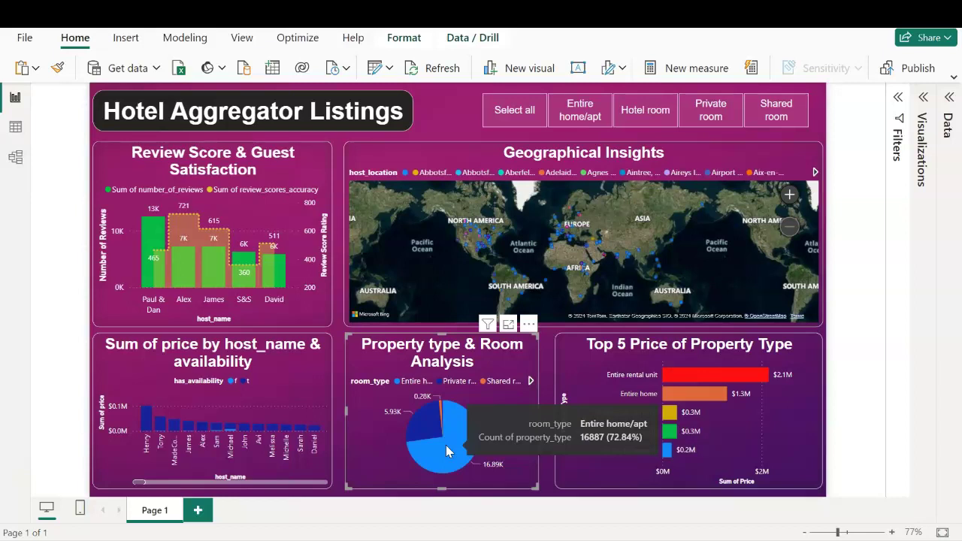
Browse further hosts in the Sum of price chart, cross-highlight the report by one host's has_availability f bar, and clear the selection.
left_click(285, 378)
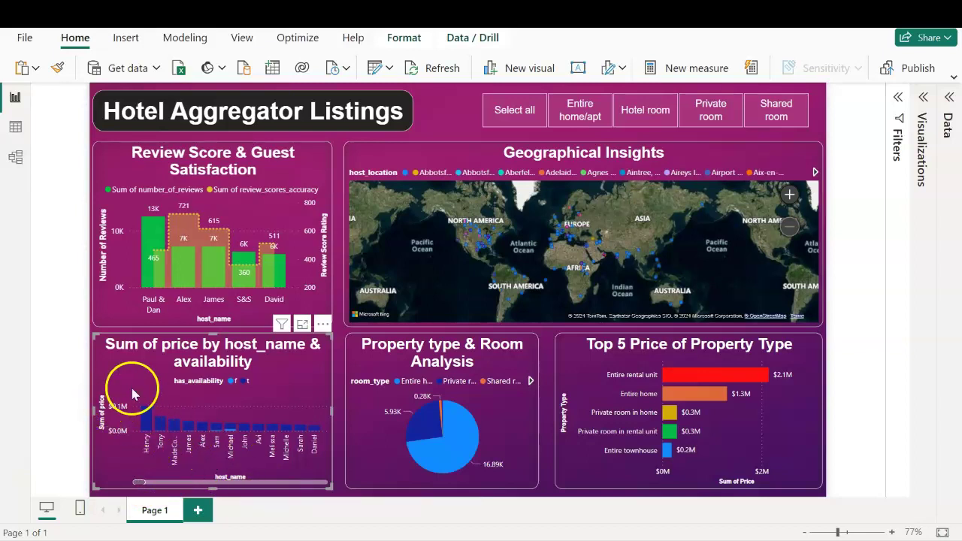
mouse_move(140, 482)
left_mouse_down()
mouse_move(181, 486)
mouse_move(151, 489)
left_mouse_up()
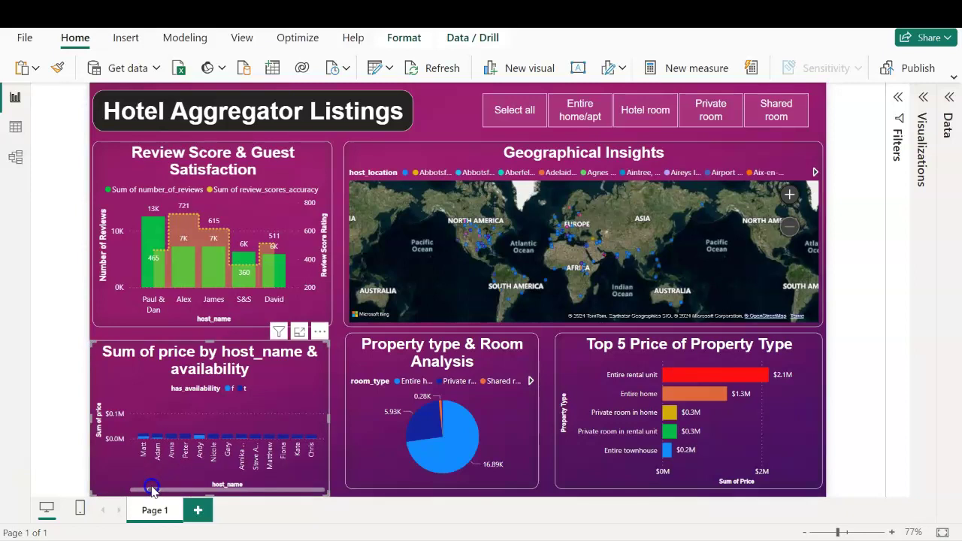
left_click(200, 438)
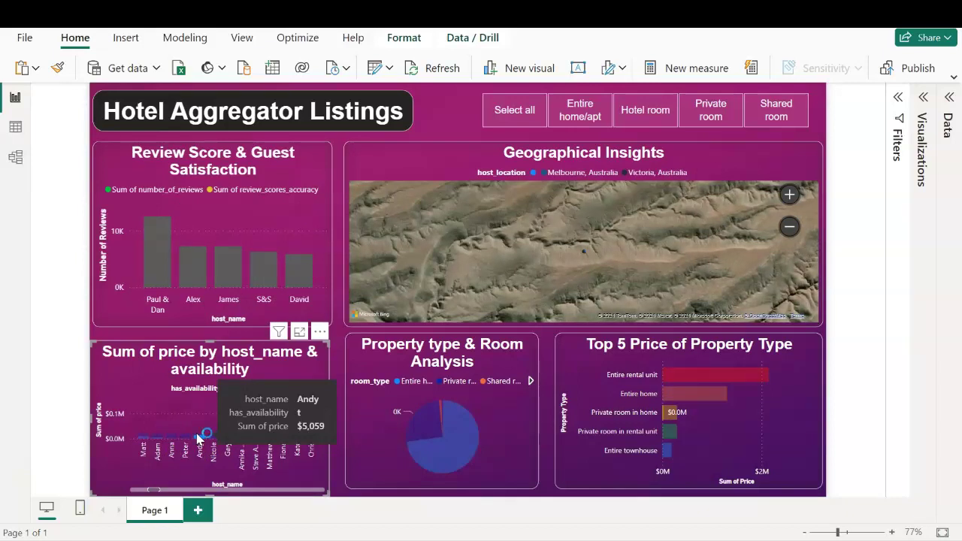
left_click(126, 381)
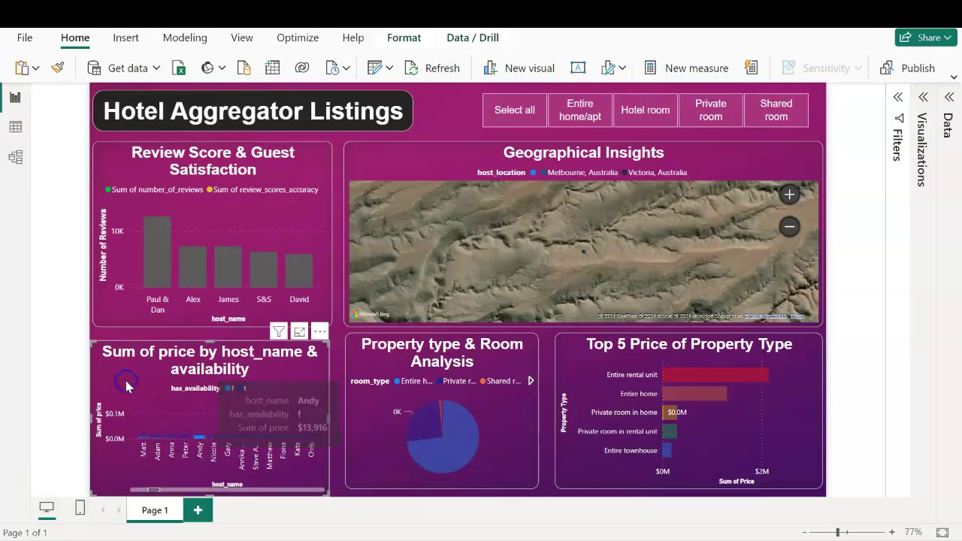
Clear the cross-highlighting and compare the hosts' number of reviews and review accuracy scores in the Review Score & Guest Satisfaction chart.
left_click(268, 352)
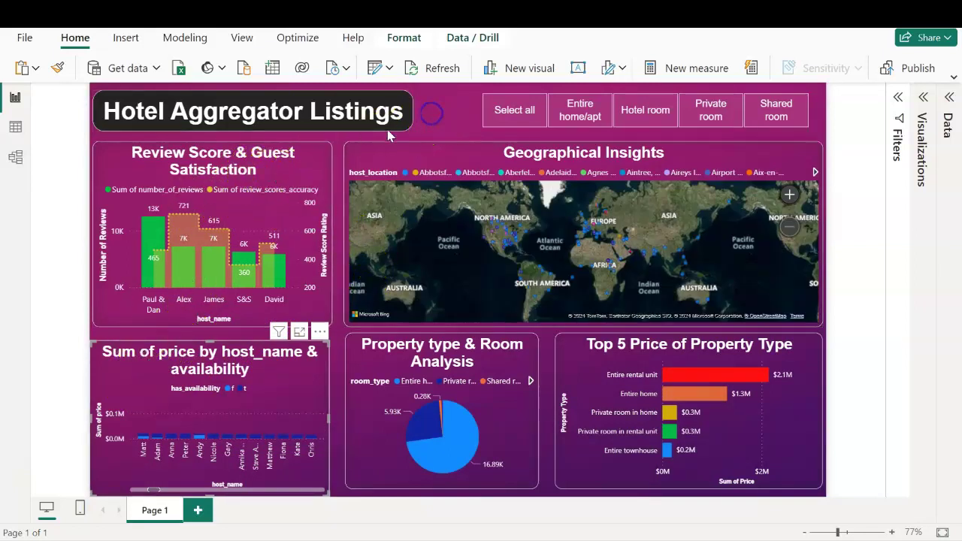
left_click(413, 128)
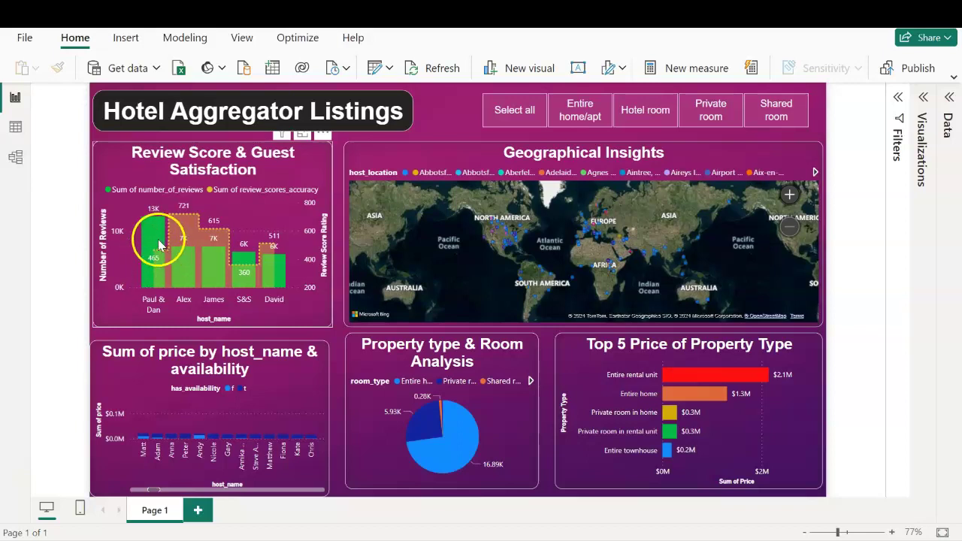
mouse_move(177, 263)
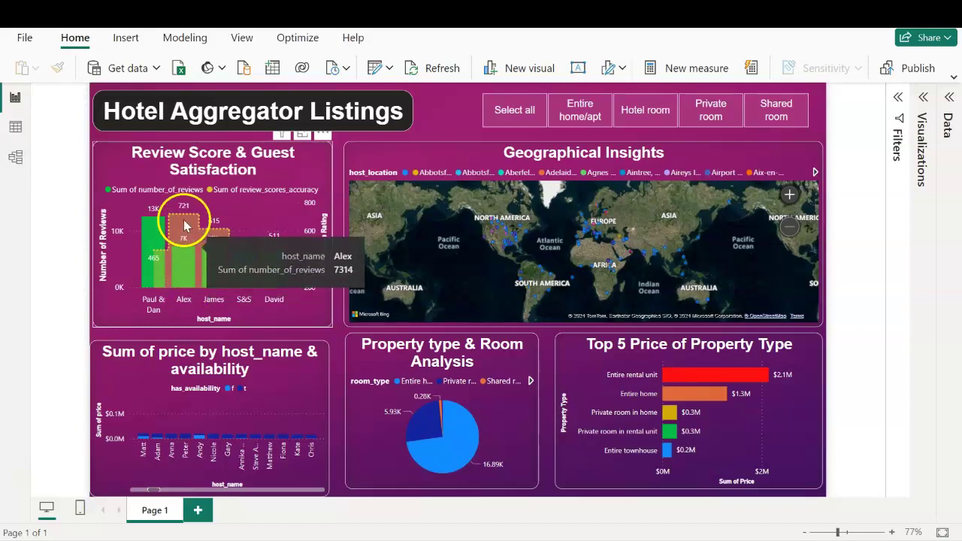
mouse_move(184, 216)
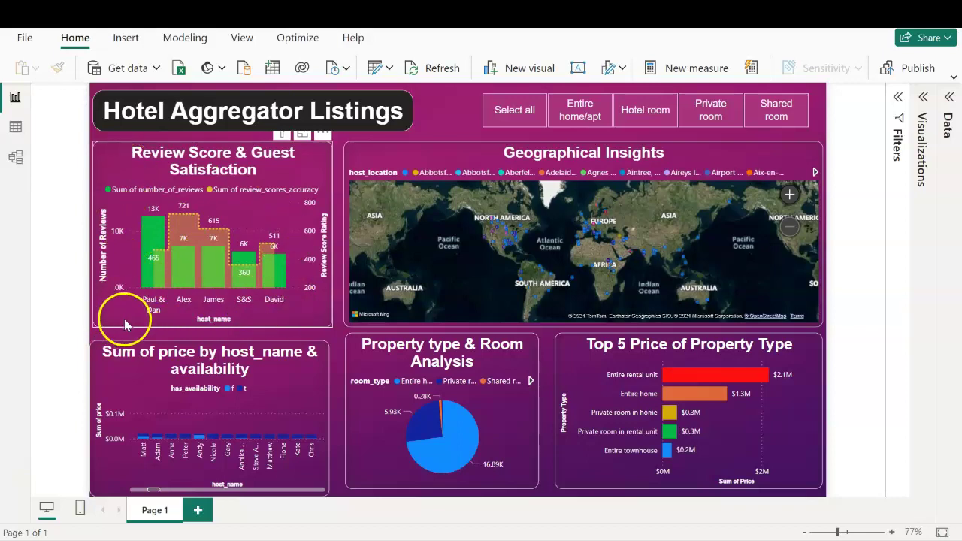
left_click(183, 225)
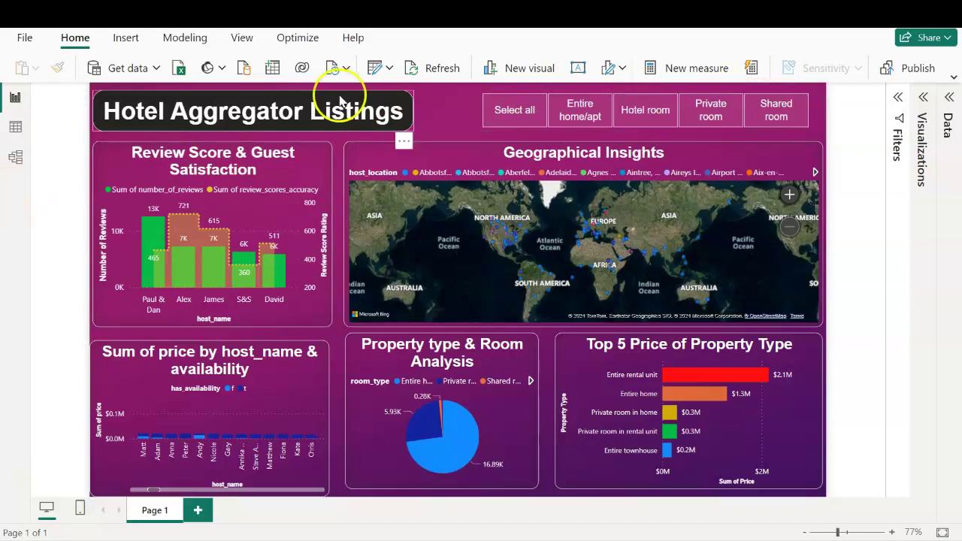
Filter the report by room type, adding Entire home/apt, Hotel room, Private room and Shared room to the slicer selection one after another.
left_click(579, 106)
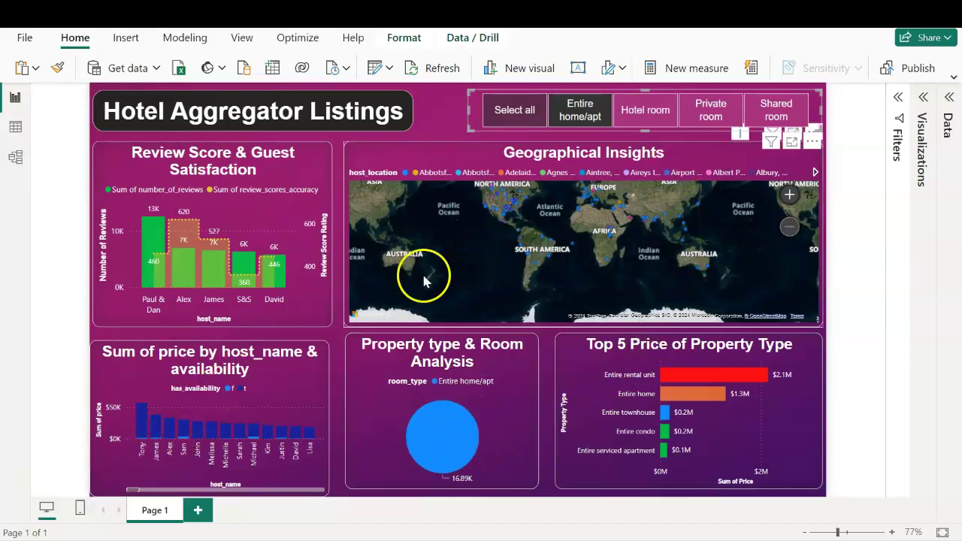
left_click(642, 114)
left_click(691, 112)
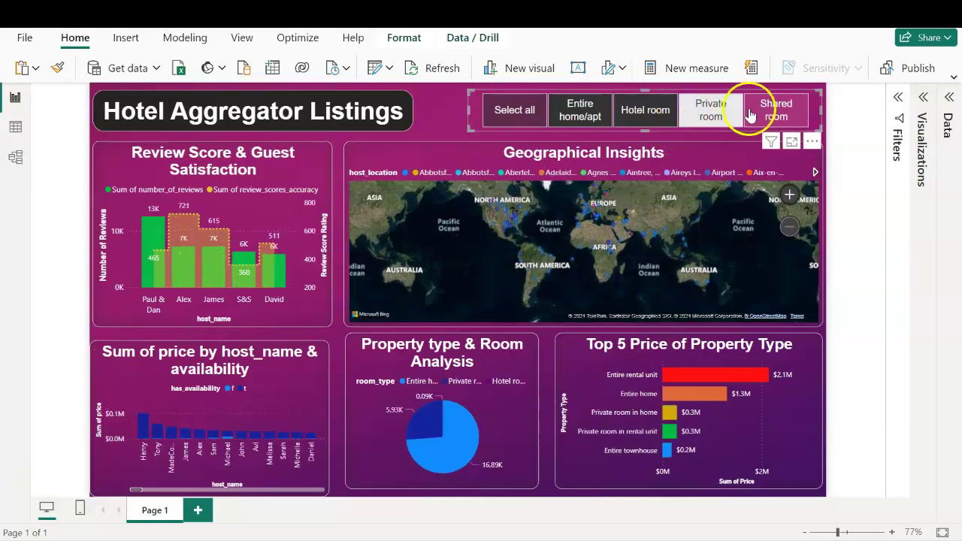
left_click(780, 111)
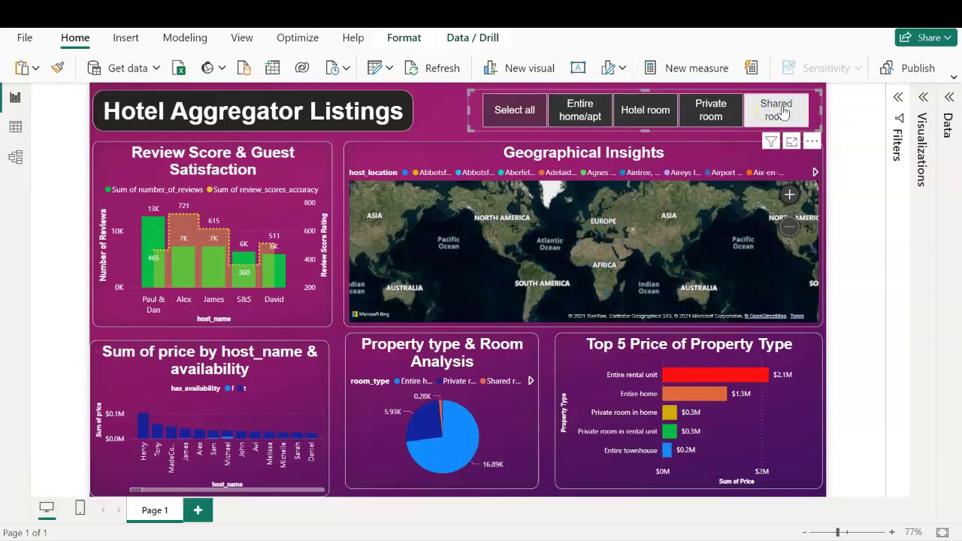